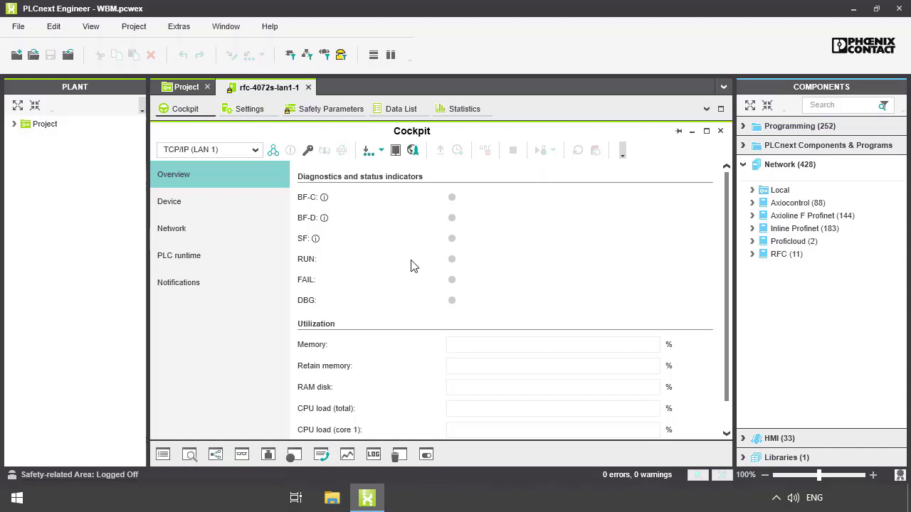
{"action": "left_click", "coordinate": [411, 152]}
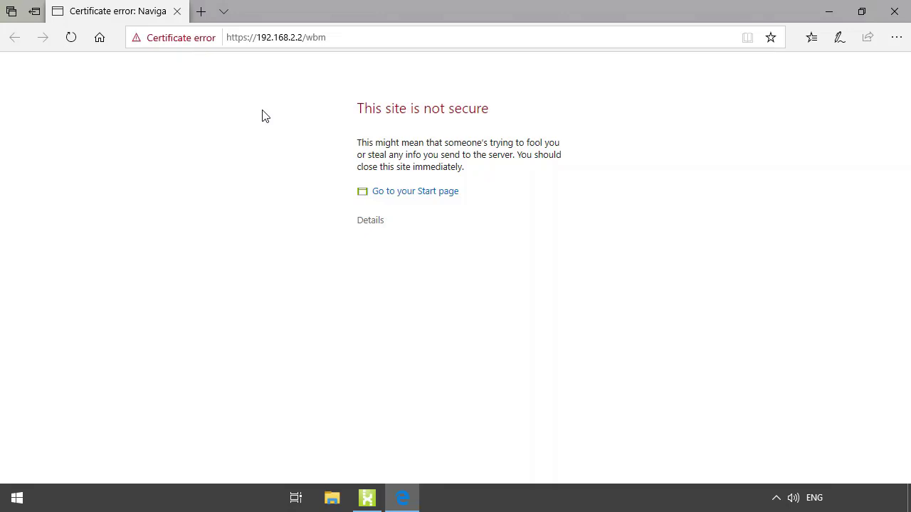
{"action": "left_click", "coordinate": [370, 222]}
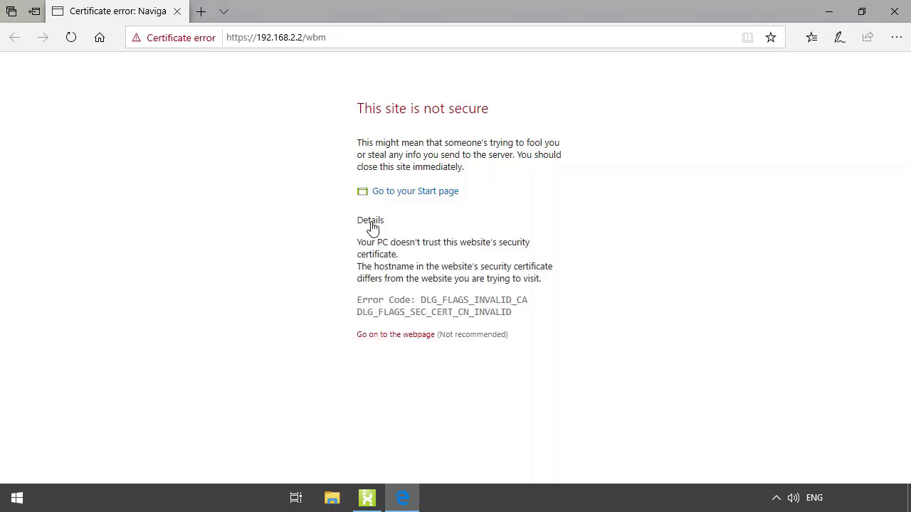
{"action": "left_click", "coordinate": [396, 335]}
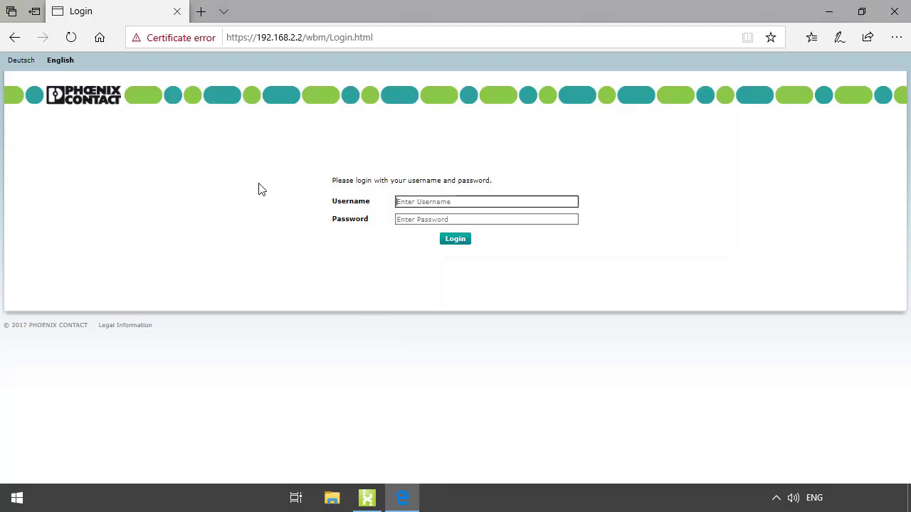
- Log into WBM as user 'admin' with the account password
{"action": "type", "text": "admin"}
{"action": "key", "text": "Tab"}
{"action": "type", "text": "private"}
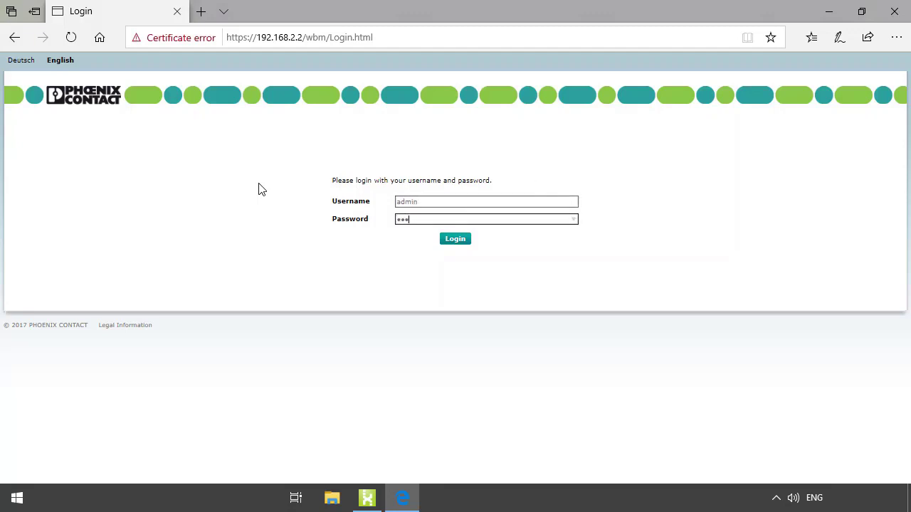
{"action": "key", "text": "Return"}
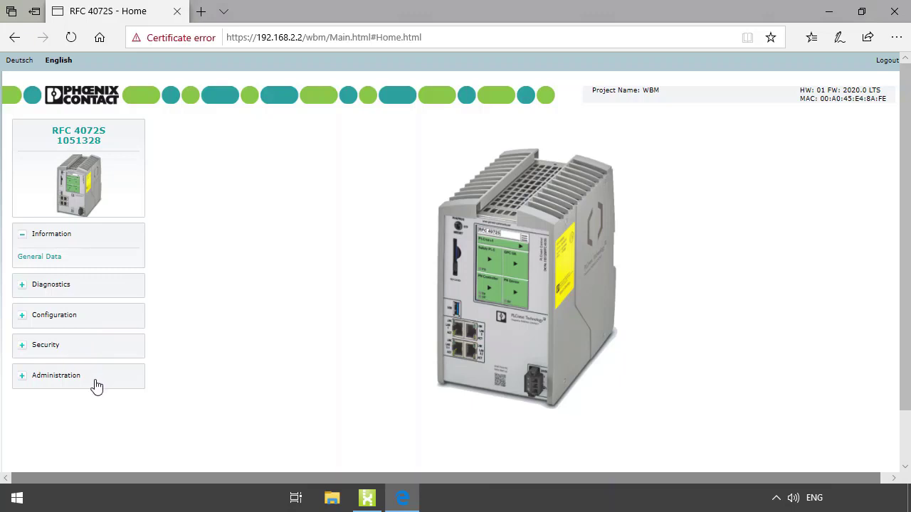
- View Information > General Data, then the Diagnostics > Profinet page showing controller and device Activated
{"action": "left_click", "coordinate": [48, 260]}
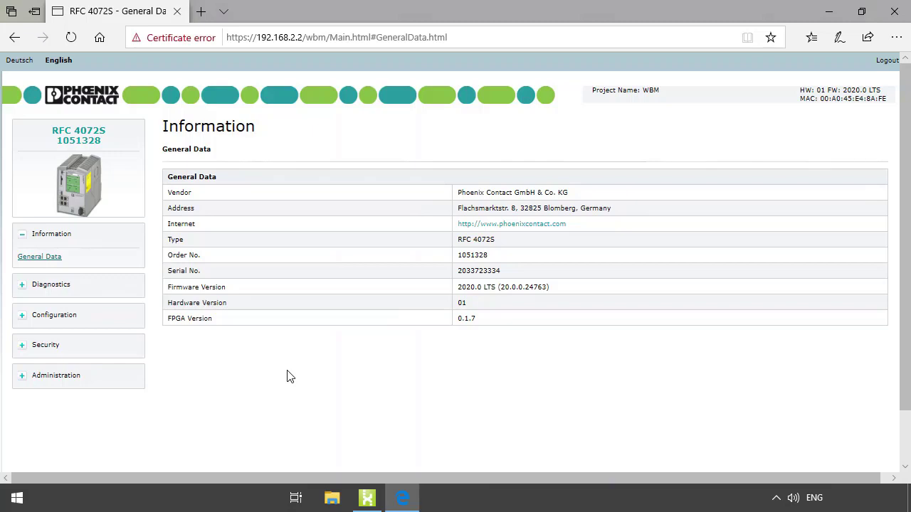
{"action": "left_click", "coordinate": [57, 285]}
{"action": "left_click", "coordinate": [40, 309]}
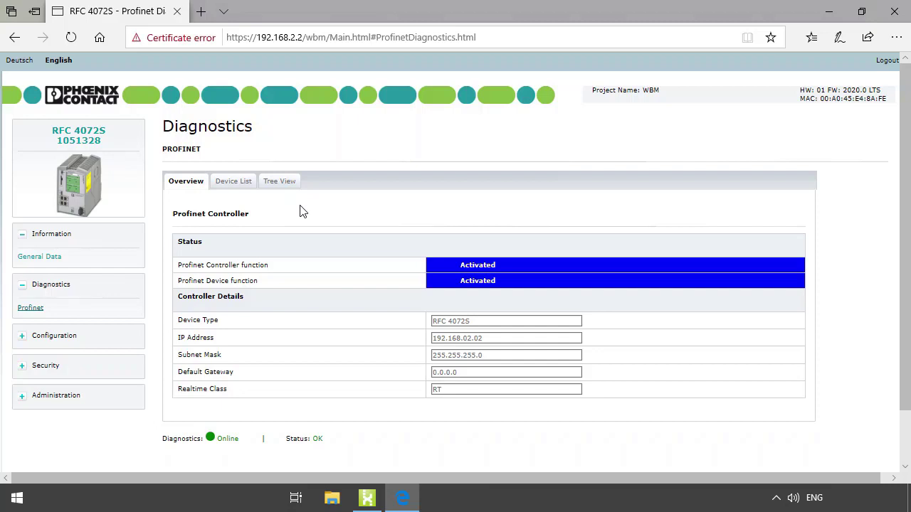
- Browse the Profinet Device List and Tree View, then open Configuration > Proficloud showing Offline, Not Registered
{"action": "left_click", "coordinate": [240, 186]}
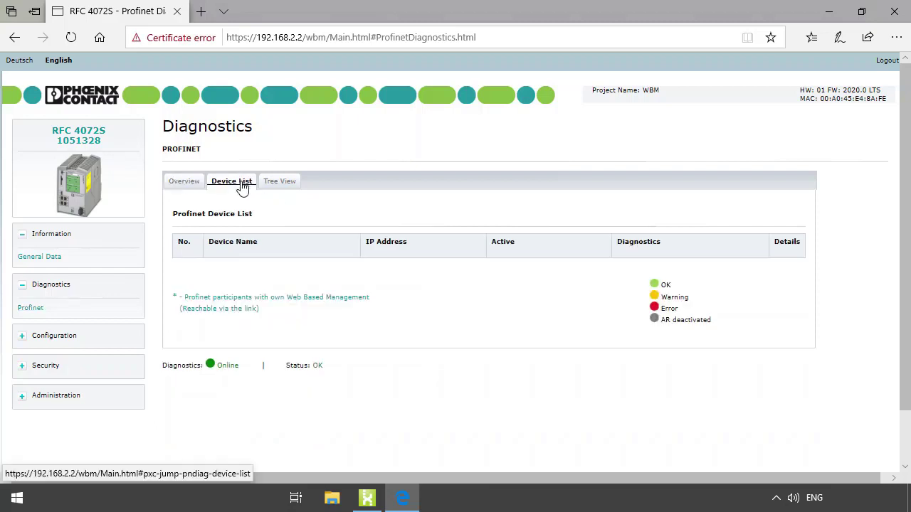
{"action": "left_click", "coordinate": [280, 186]}
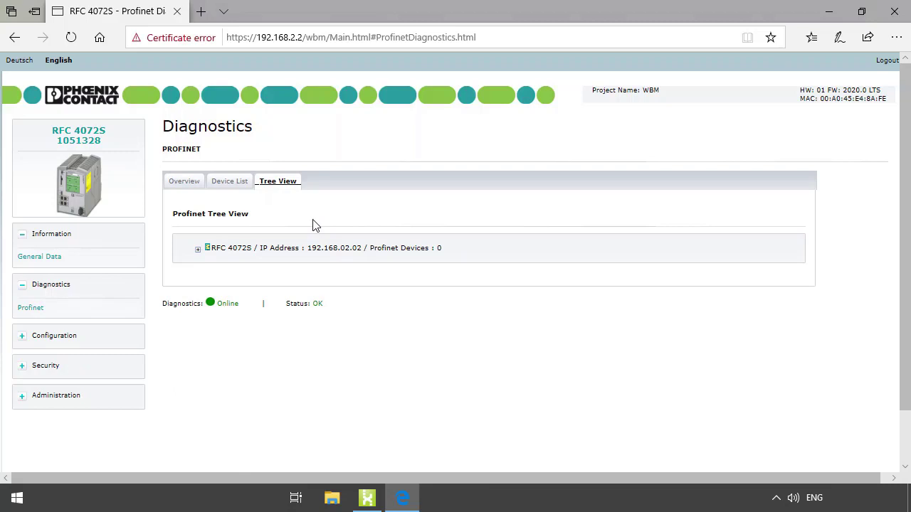
{"action": "left_click", "coordinate": [58, 339]}
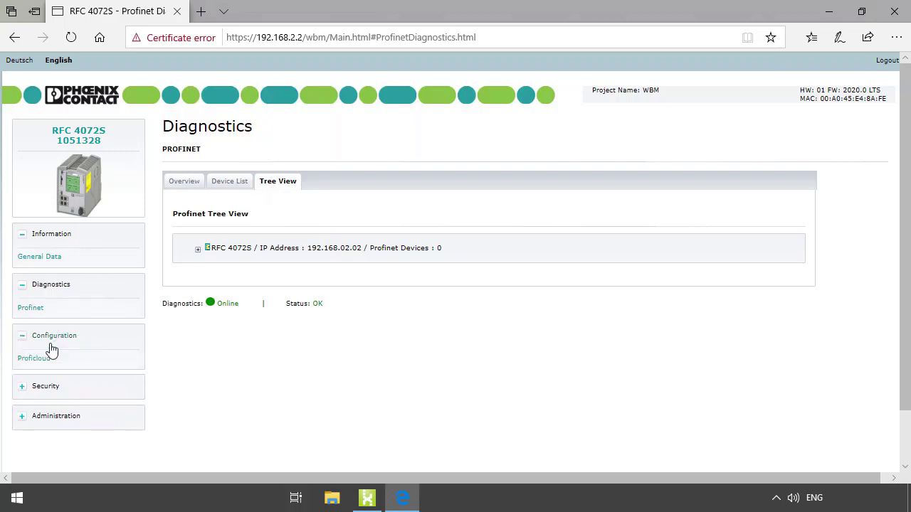
{"action": "left_click", "coordinate": [42, 362]}
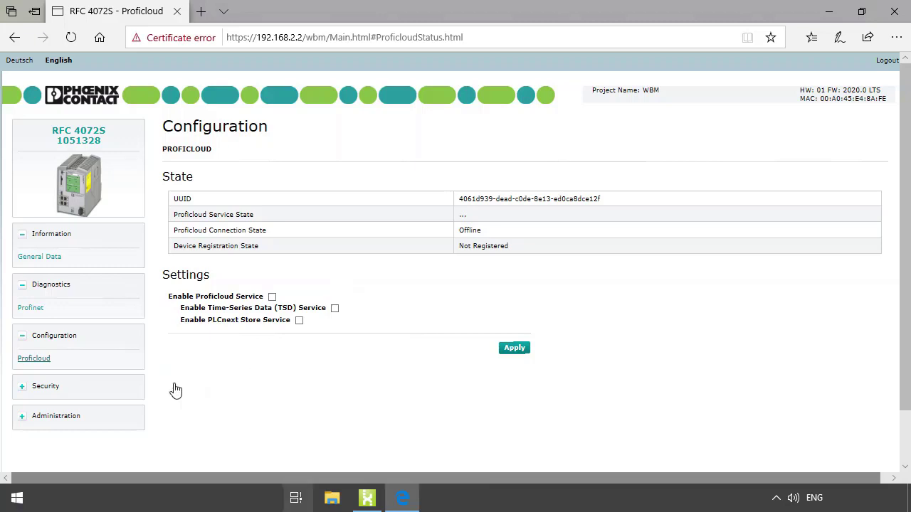
- Open Security > User Authentication, listing admin and ExternAdmin with the Admin role
{"action": "left_click", "coordinate": [50, 390]}
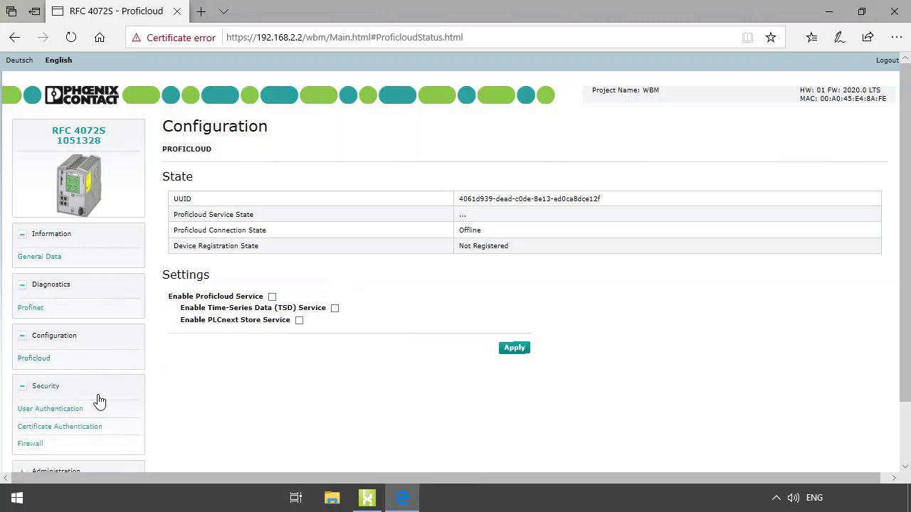
{"action": "left_click", "coordinate": [74, 411]}
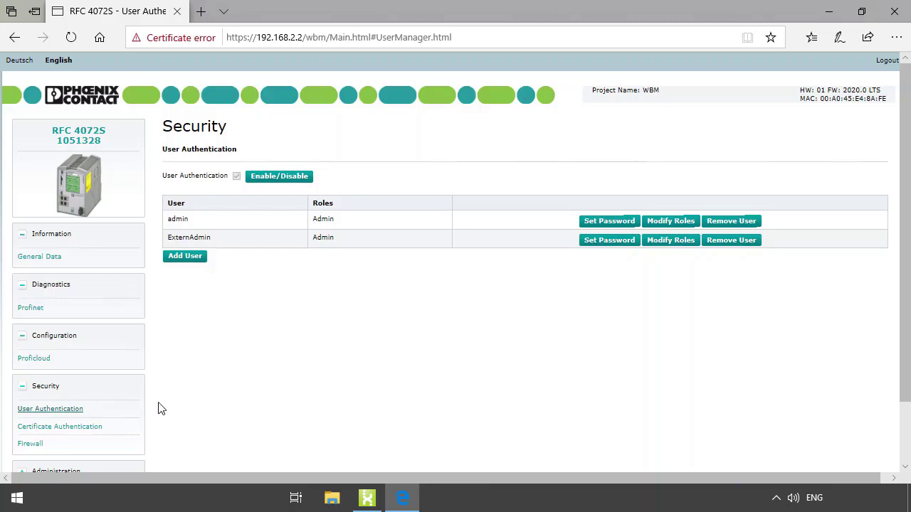
- Review the Certificate Authentication Identity Stores, then open the Firewall page showing the firewall stopped
{"action": "left_click", "coordinate": [87, 430]}
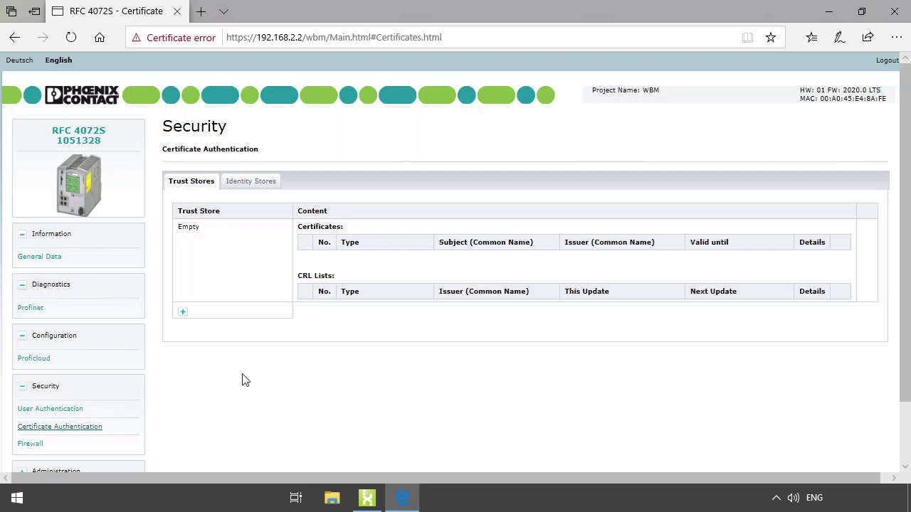
{"action": "left_click", "coordinate": [252, 187]}
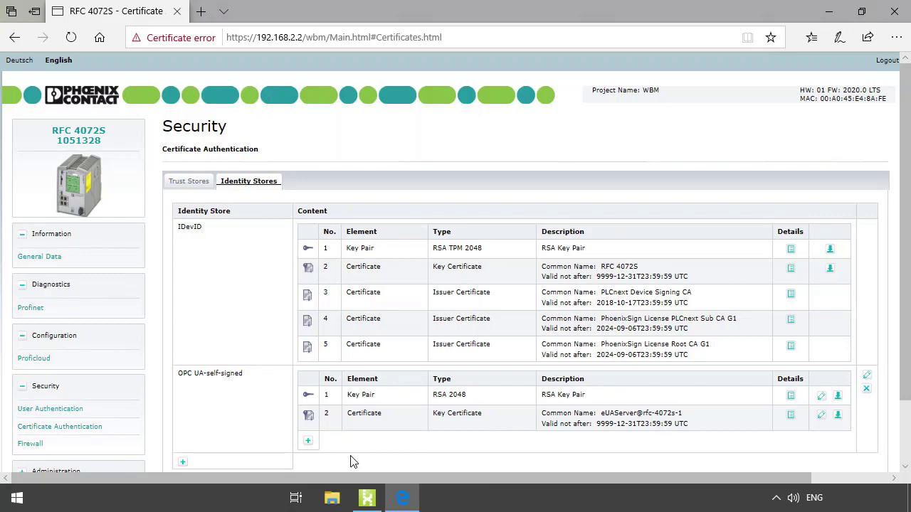
{"action": "scroll", "coordinate": [350, 462], "scroll_direction": "down", "scroll_amount": 2}
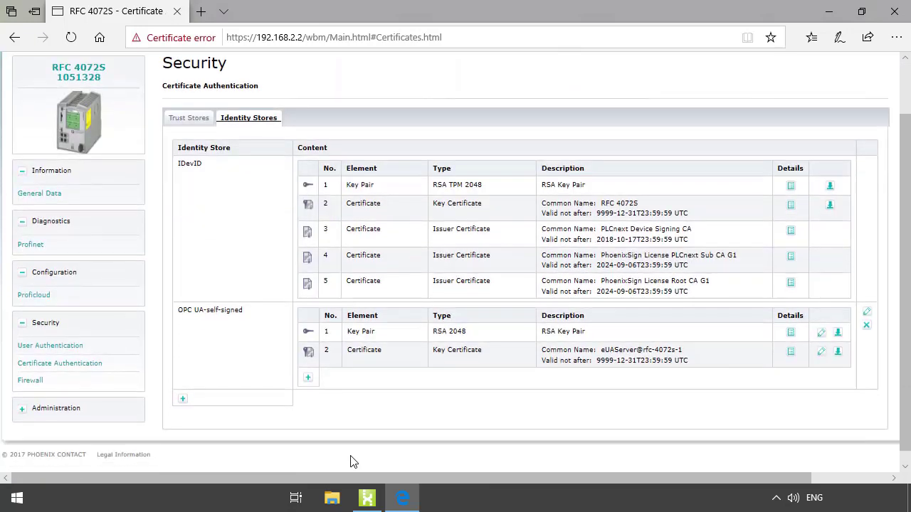
{"action": "left_click", "coordinate": [31, 383]}
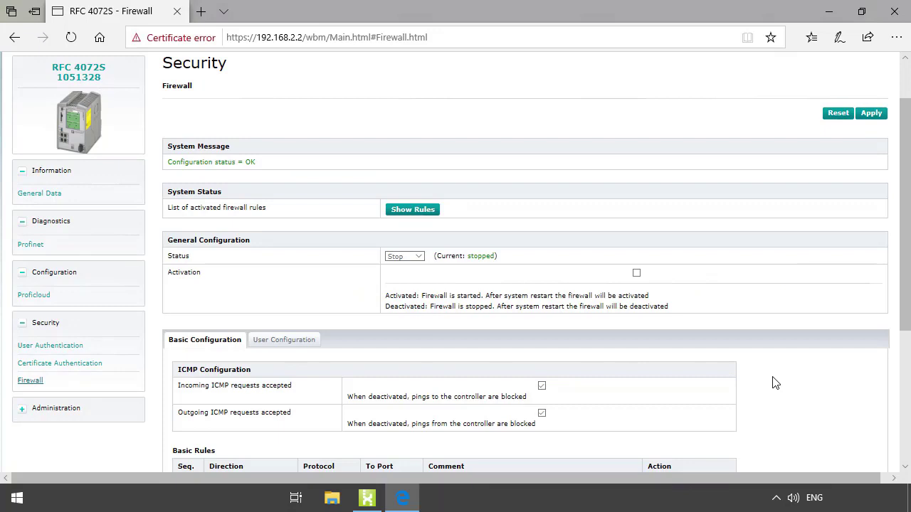
- Check the firewall's User Configuration rules, then open Administration > Firmware Update
{"action": "left_click", "coordinate": [186, 351]}
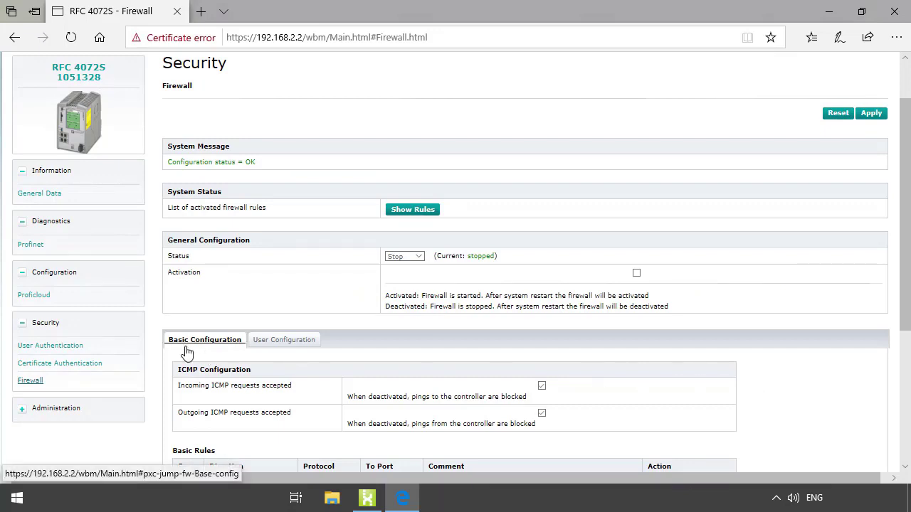
{"action": "left_click", "coordinate": [269, 348]}
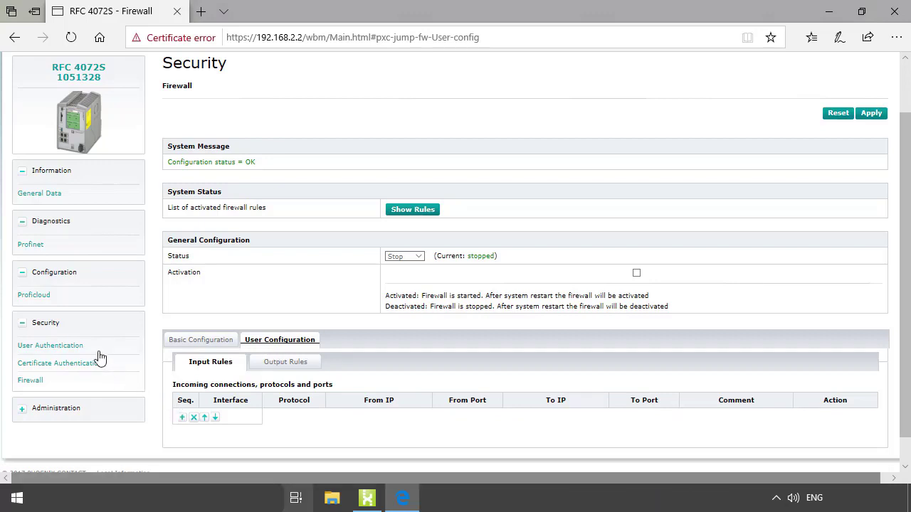
{"action": "left_click", "coordinate": [62, 410]}
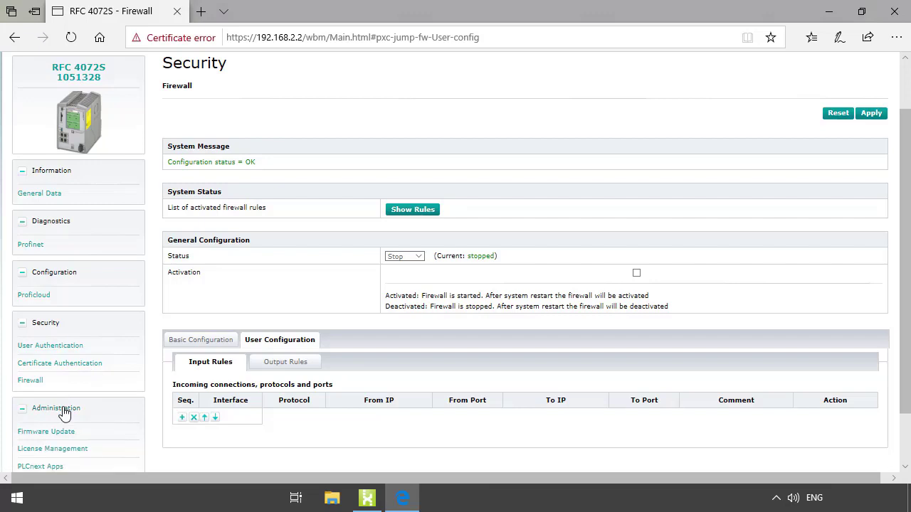
{"action": "left_click", "coordinate": [56, 434]}
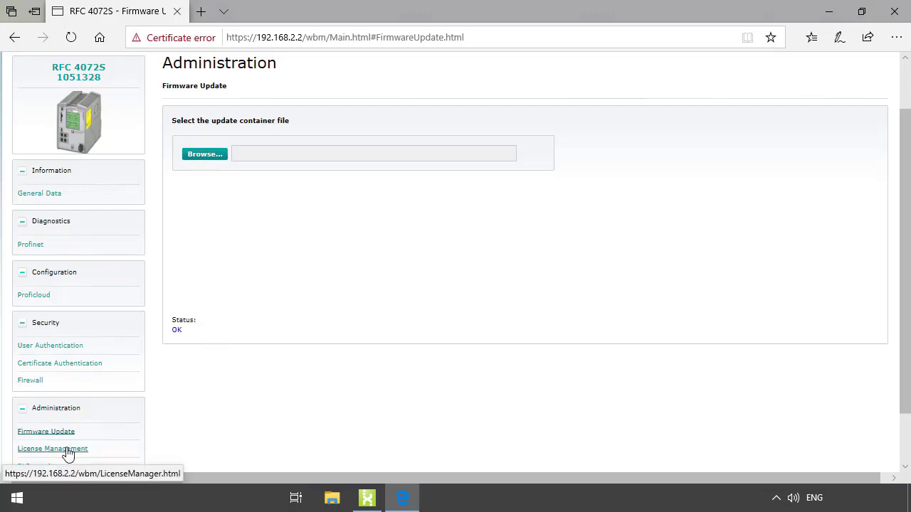
- View License Management and the empty PLCnext Apps list, then return via the RFC 4072S 1051328 link
{"action": "left_click", "coordinate": [68, 454]}
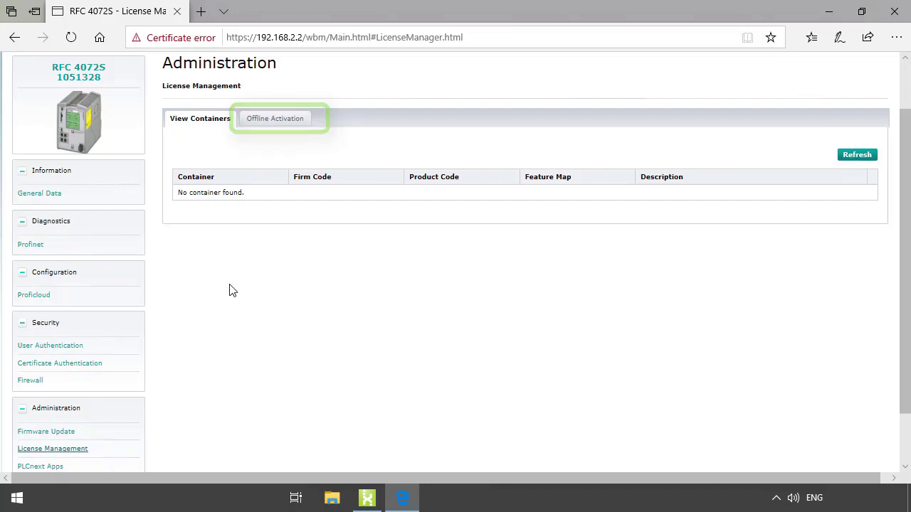
{"action": "scroll", "coordinate": [233, 290], "scroll_direction": "down", "scroll_amount": 2}
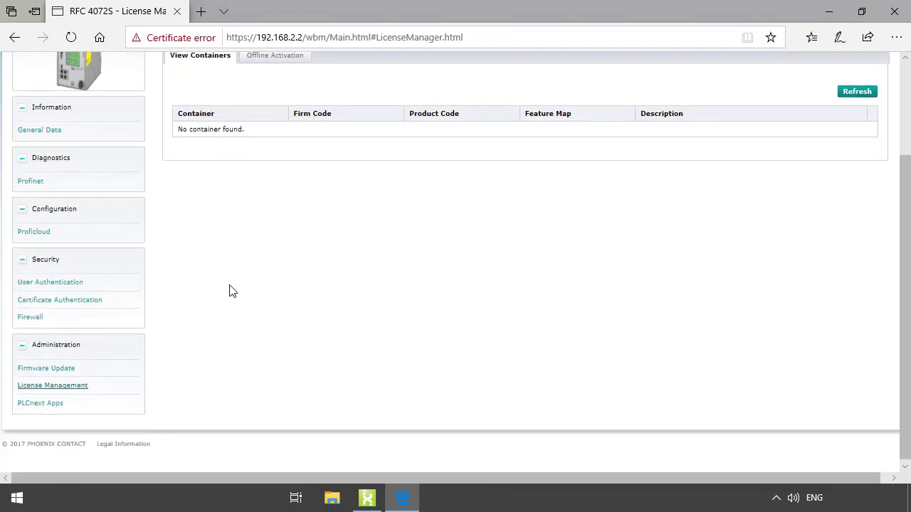
{"action": "left_click", "coordinate": [40, 404]}
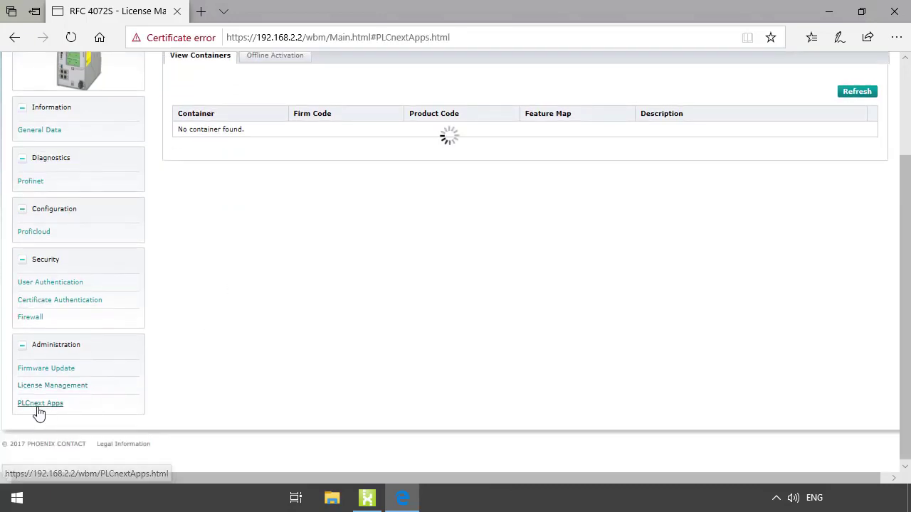
{"action": "scroll", "coordinate": [225, 324], "scroll_direction": "up", "scroll_amount": 2}
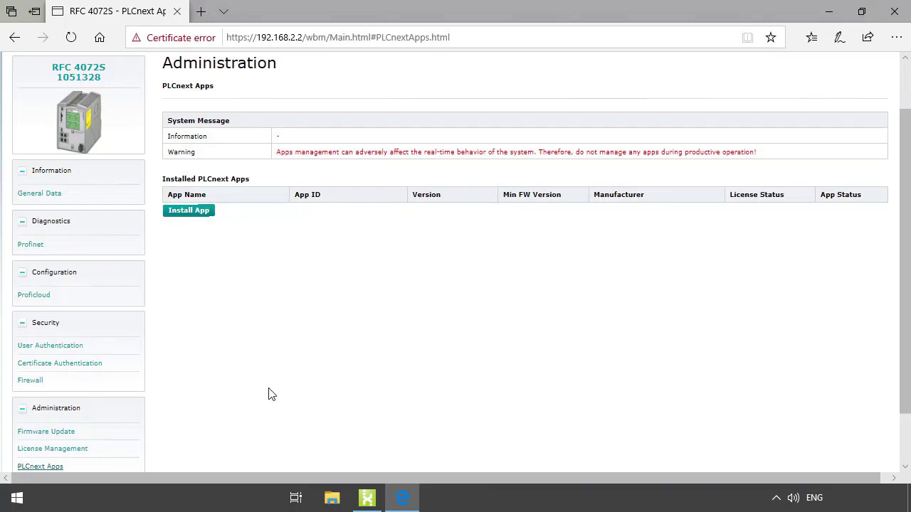
{"action": "scroll", "coordinate": [268, 394], "scroll_direction": "up", "scroll_amount": 2}
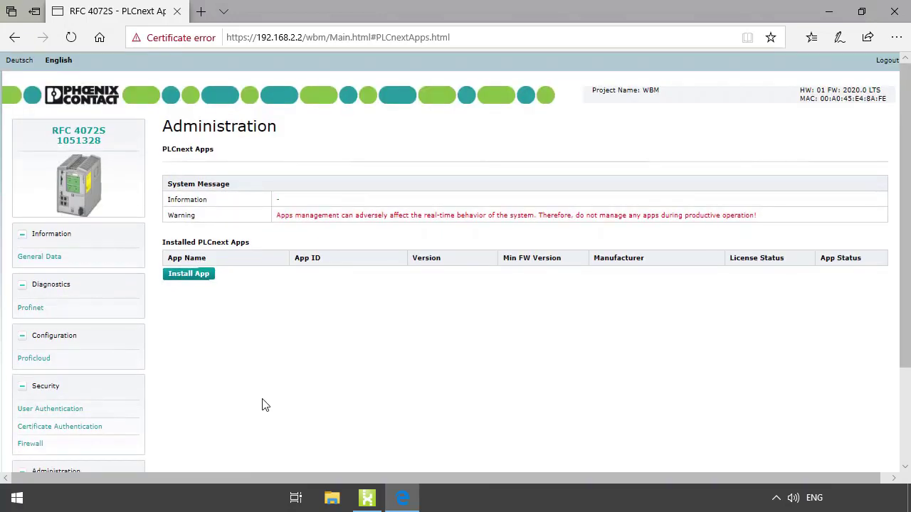
{"action": "left_click", "coordinate": [84, 141]}
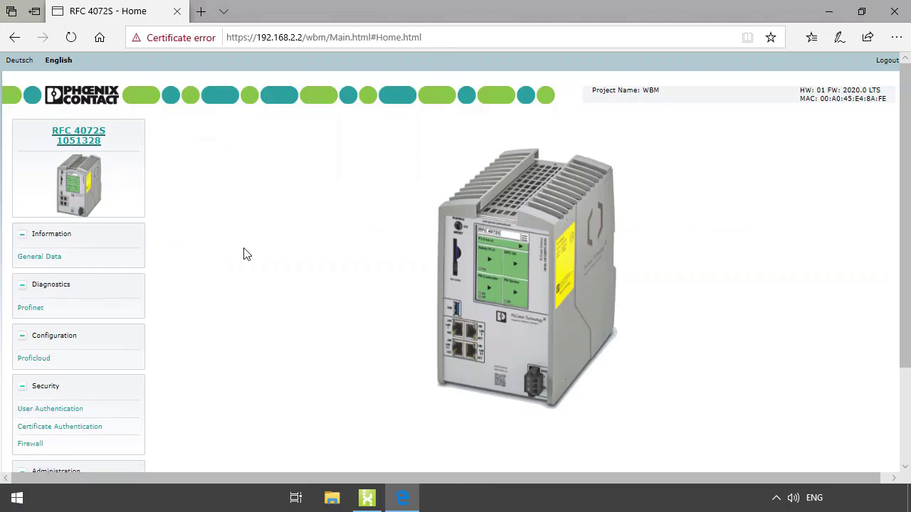